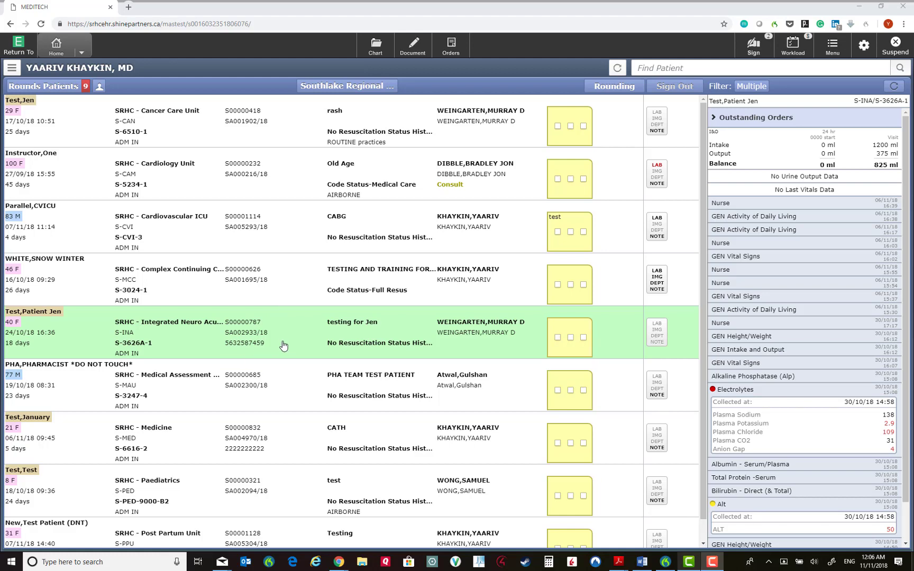
Open the selected patient's documents to list the new document types
{"action": "left_click", "coordinate": [413, 51]}
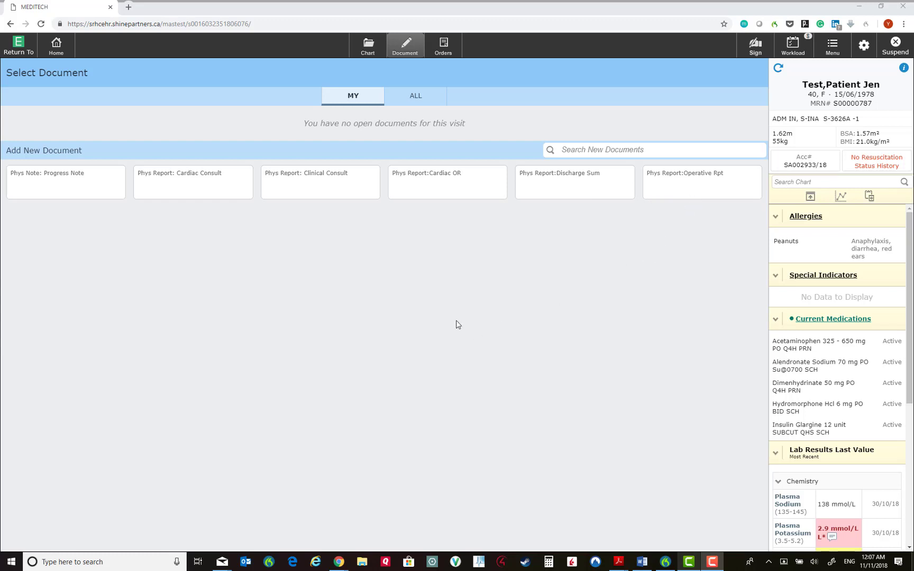
{"action": "left_click", "coordinate": [701, 189]}
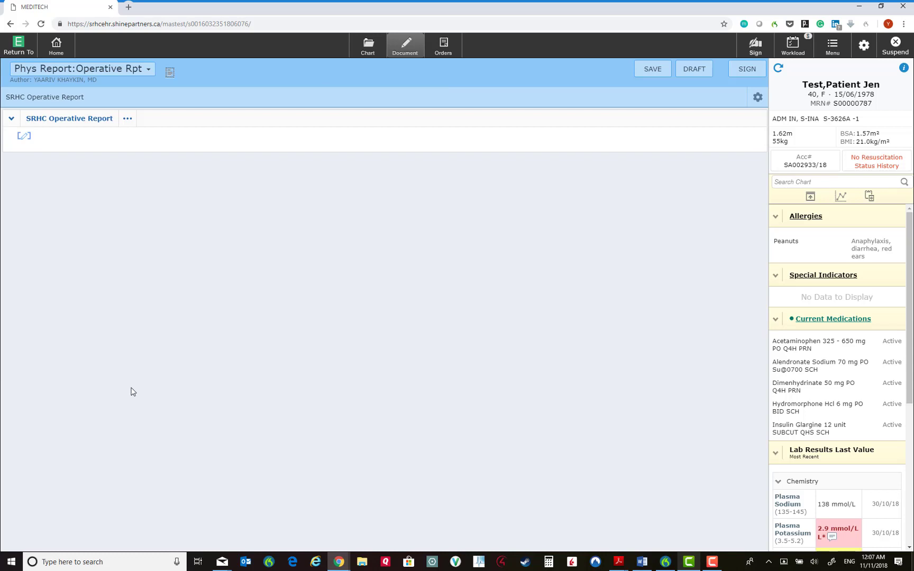
{"action": "key", "text": "F10"}
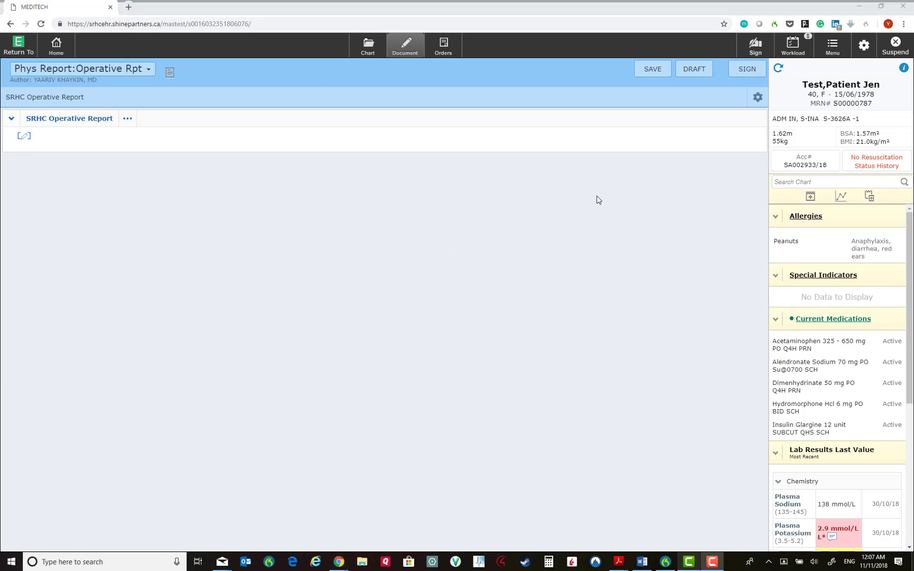
{"action": "left_click", "coordinate": [757, 98]}
{"action": "left_click", "coordinate": [754, 120]}
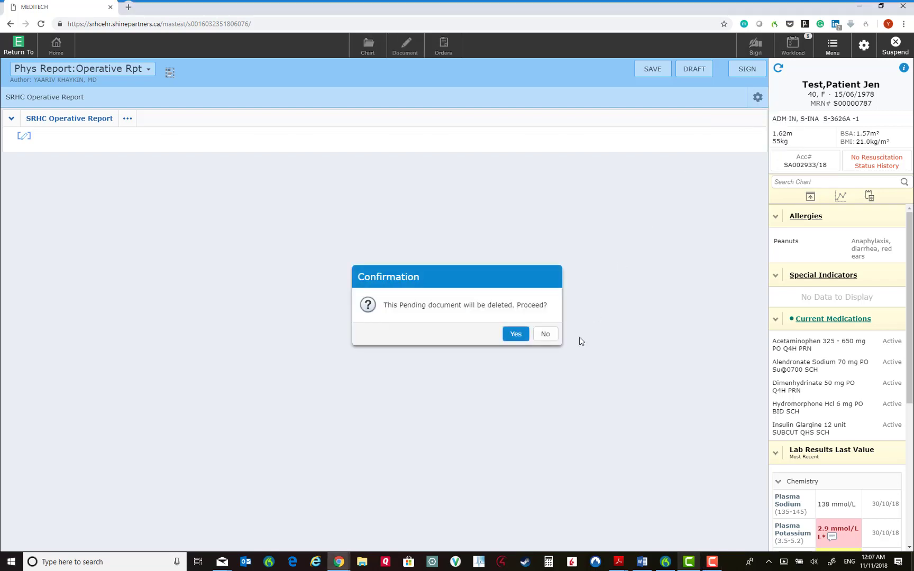
{"action": "left_click", "coordinate": [518, 335]}
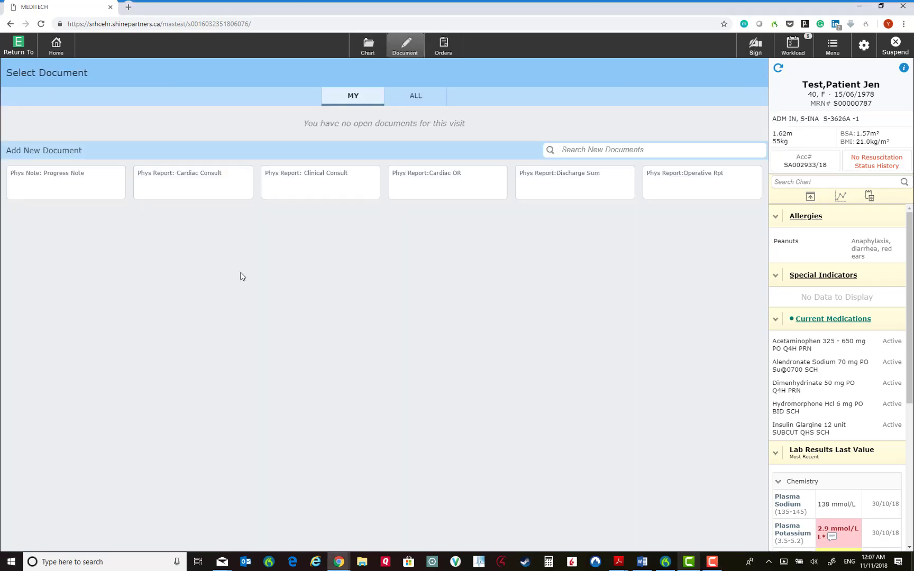
Start a new Physician Progress Note, expand all its sections and begin editing Assessment
{"action": "left_click", "coordinate": [64, 190]}
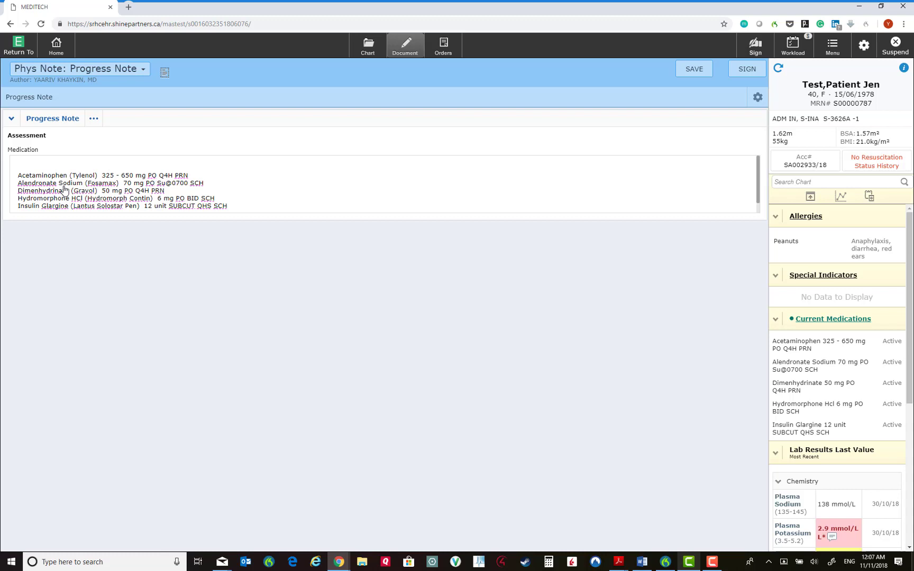
{"action": "left_click", "coordinate": [67, 119]}
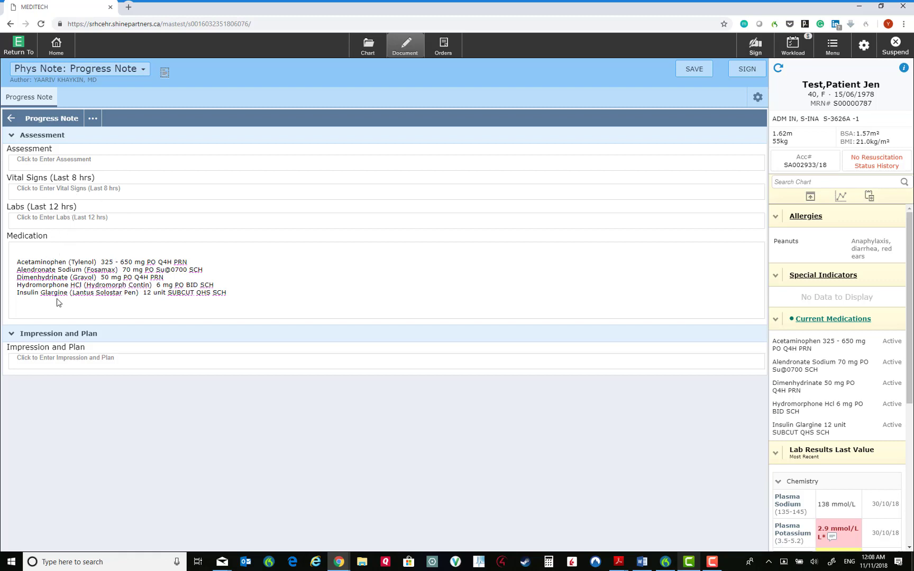
{"action": "left_click", "coordinate": [63, 167]}
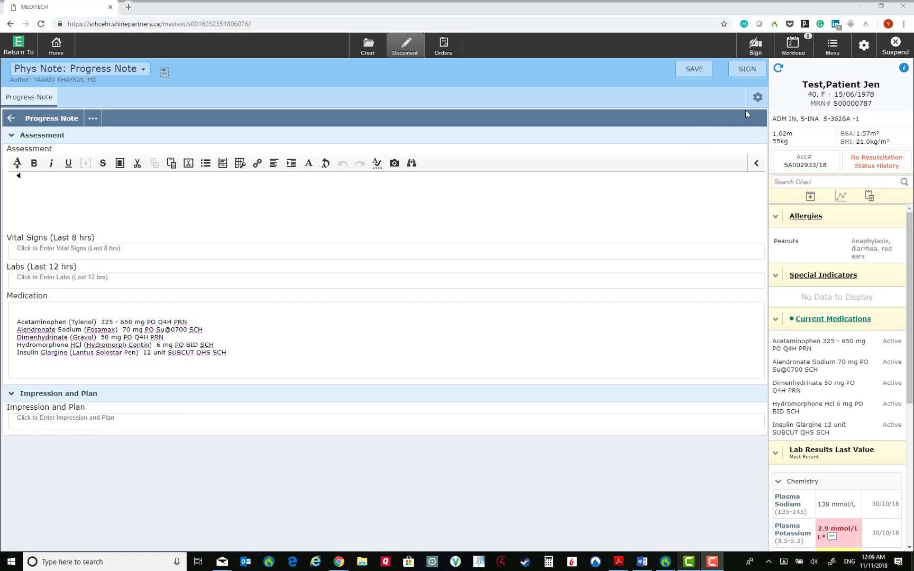
{"action": "left_click", "coordinate": [758, 97]}
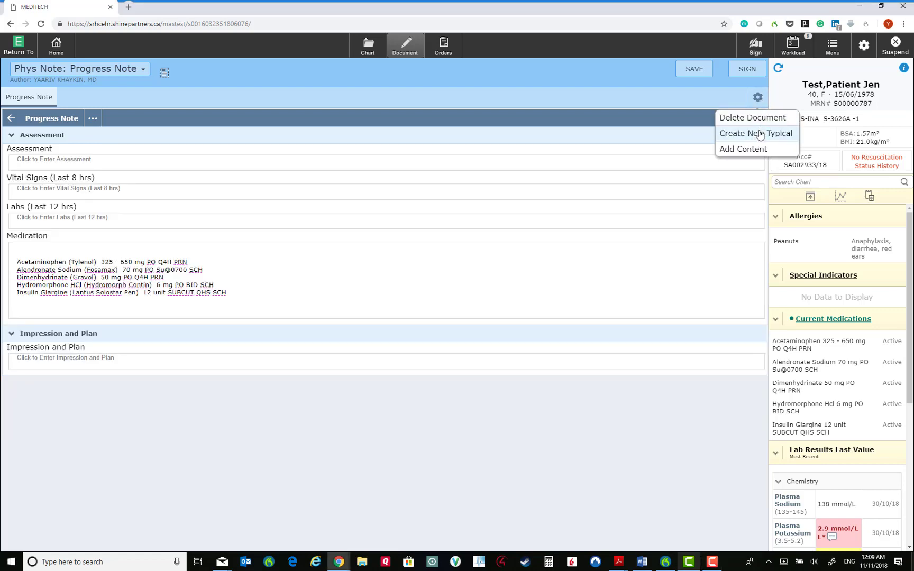
{"action": "left_click", "coordinate": [759, 137]}
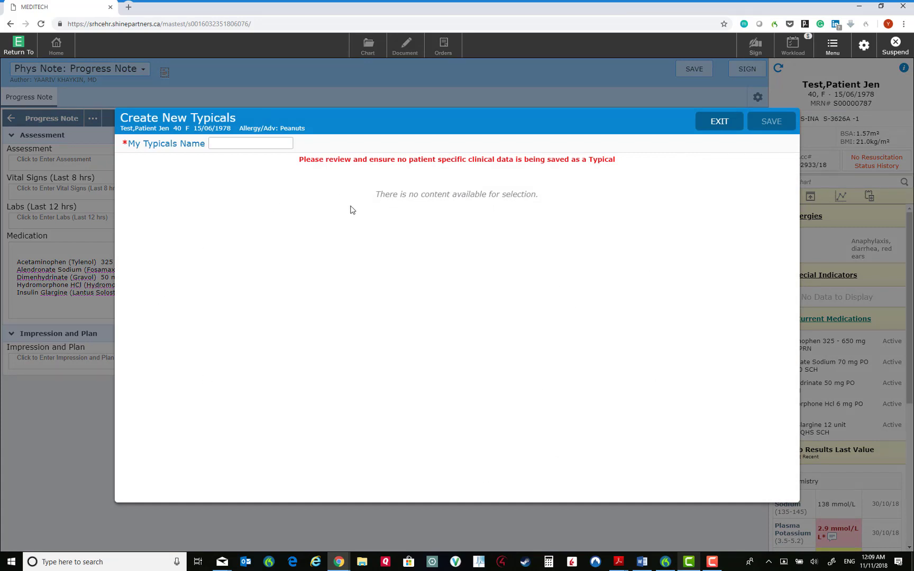
{"action": "key", "text": "Escape"}
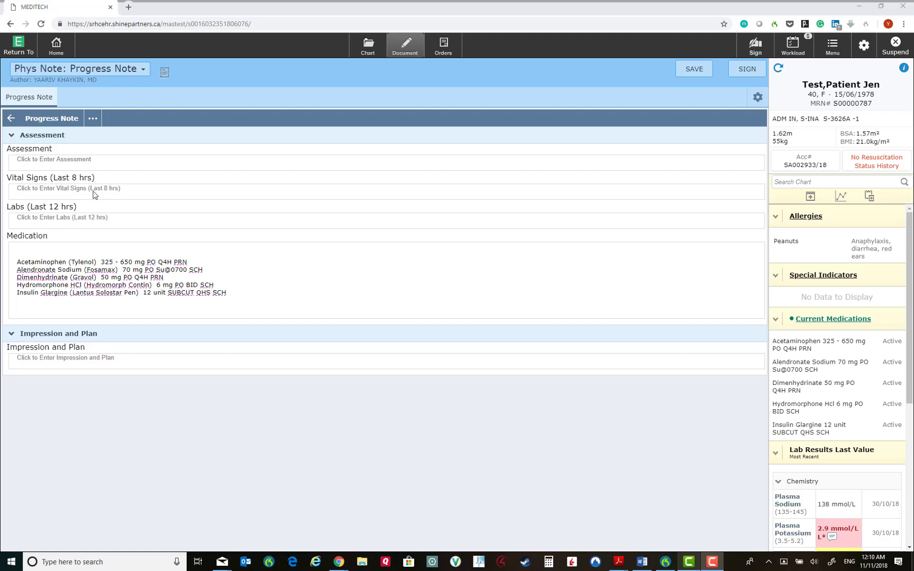
{"action": "left_click", "coordinate": [65, 164]}
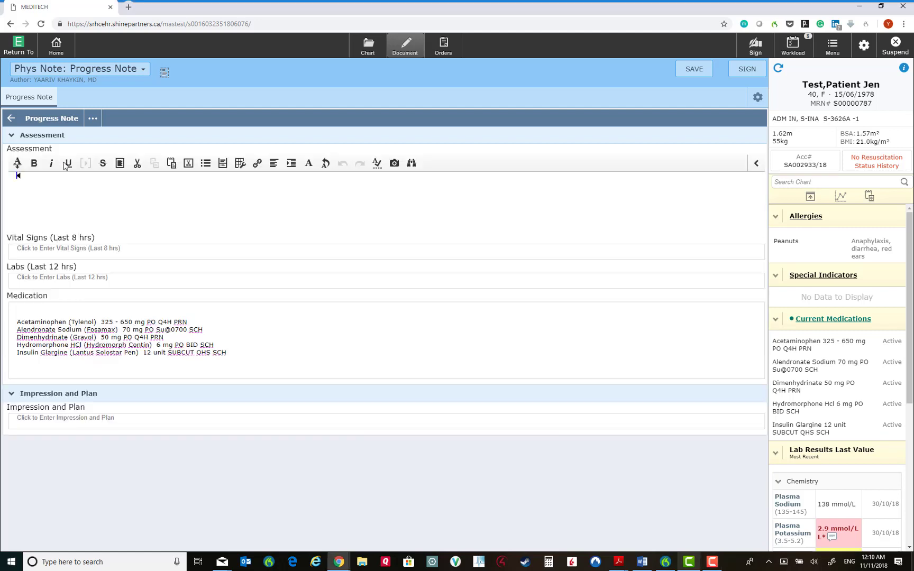
Create a quick text with trigger AF, description 'afib' and body 'This patient has AF'
{"action": "left_click", "coordinate": [17, 167]}
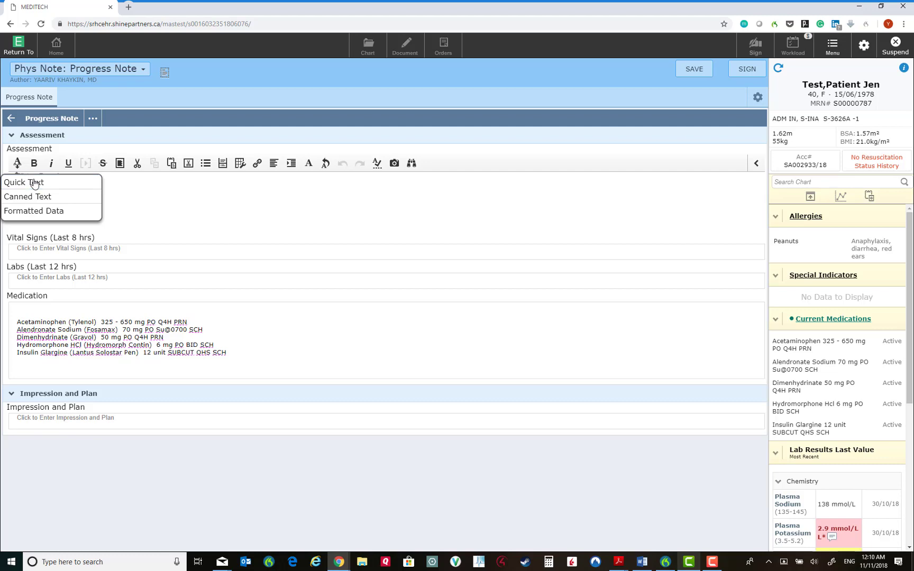
{"action": "left_click", "coordinate": [34, 183]}
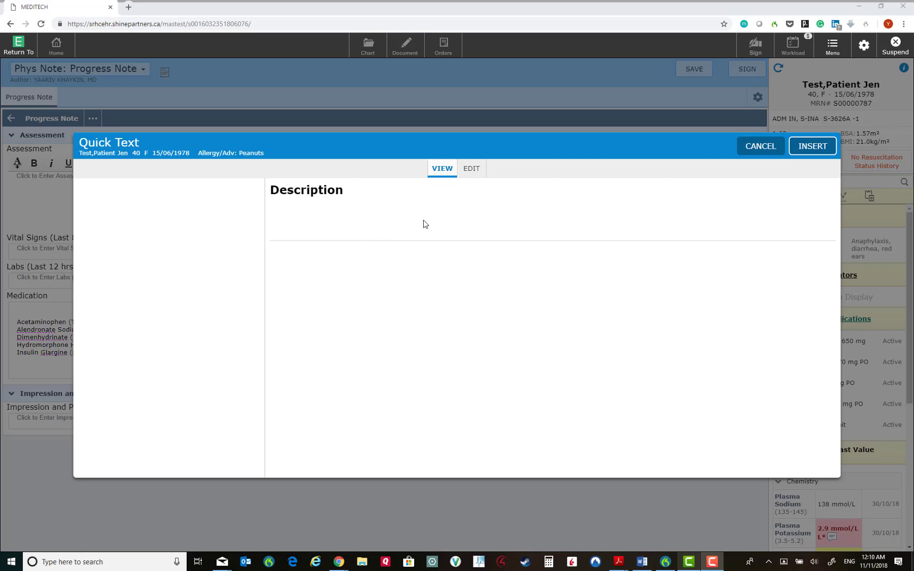
{"action": "left_click", "coordinate": [472, 170]}
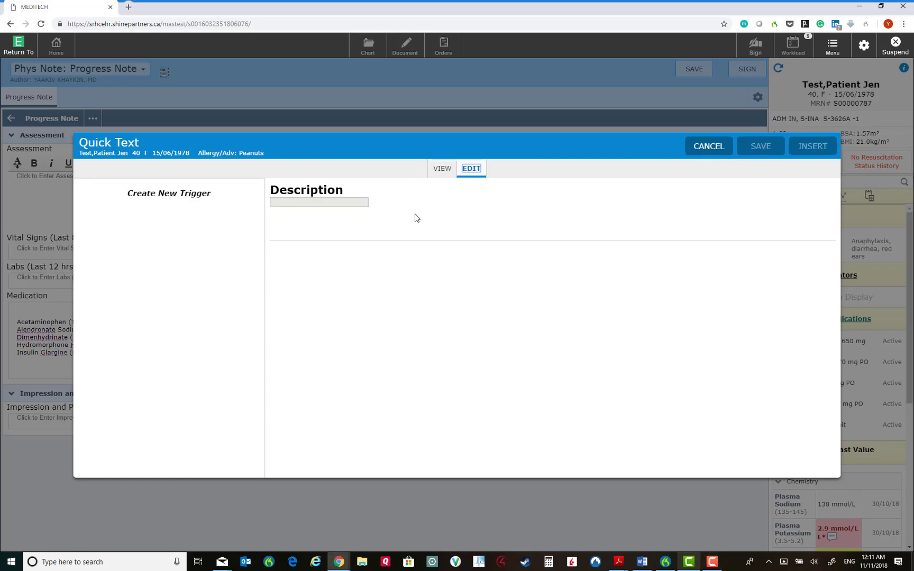
{"action": "left_click", "coordinate": [165, 197]}
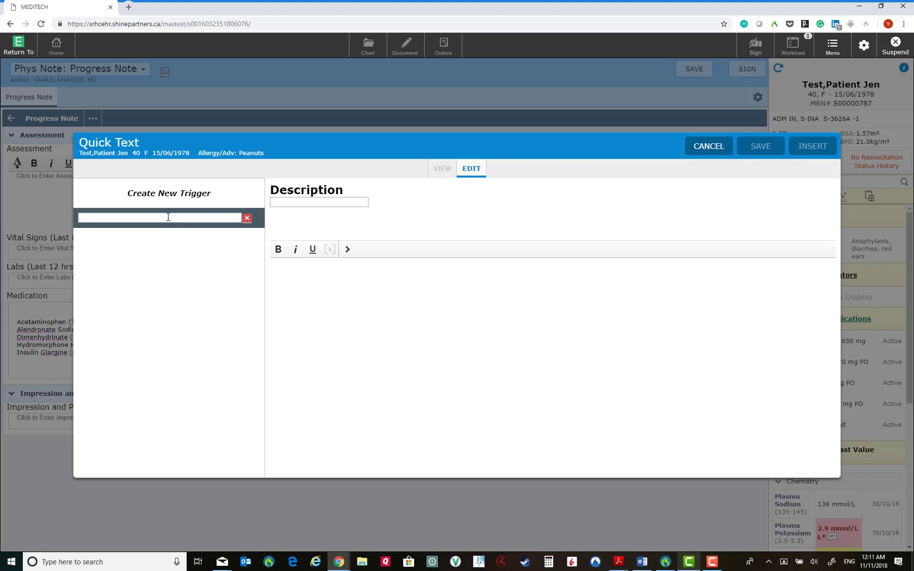
{"action": "type", "text": "AF"}
{"action": "left_click", "coordinate": [312, 203]}
{"action": "type", "text": "afib"}
{"action": "left_click", "coordinate": [309, 271]}
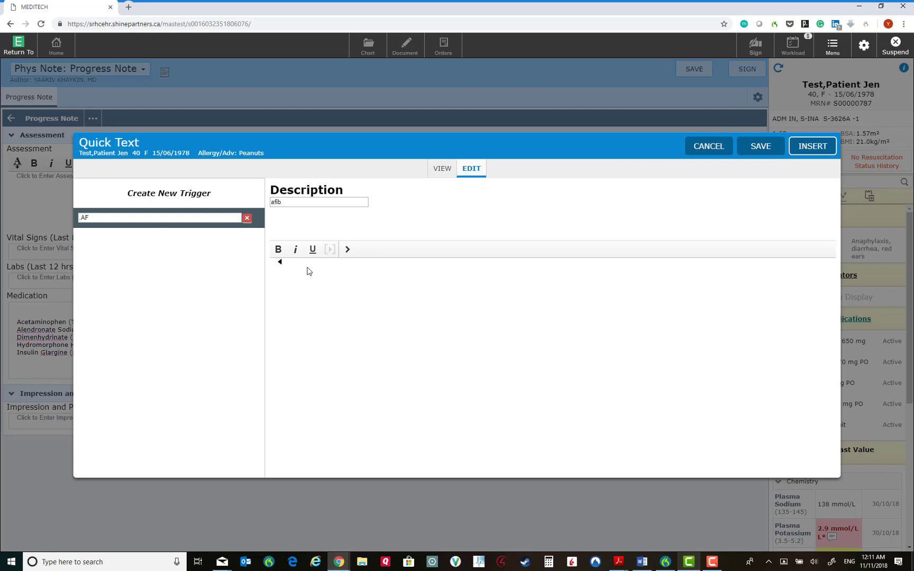
{"action": "type", "text": "This patient has AF"}
Save and insert the AF quick text, then add a second line by expanding the AF trigger
{"action": "left_click", "coordinate": [774, 151]}
{"action": "left_click", "coordinate": [814, 150]}
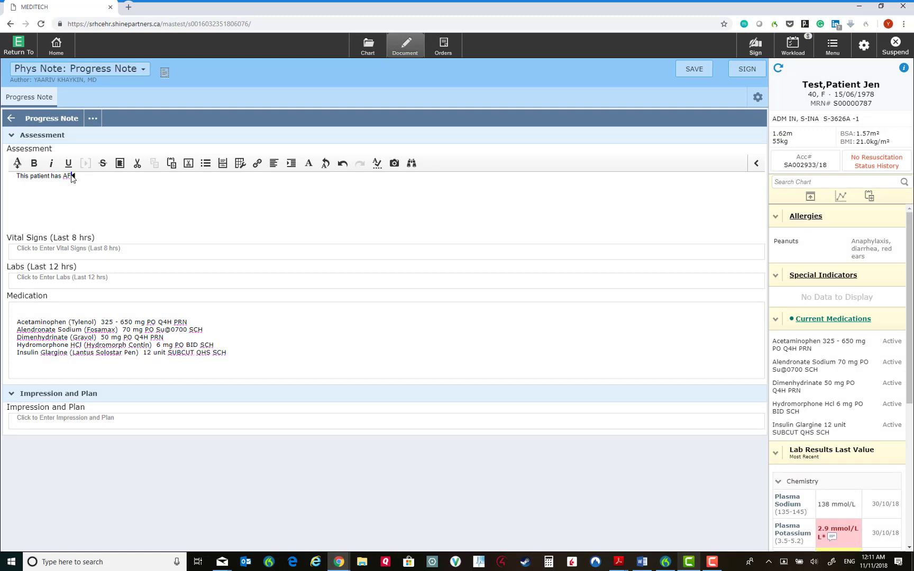
{"action": "key", "text": "Return"}
{"action": "type", "text": "AF"}
{"action": "key", "text": "Tab"}
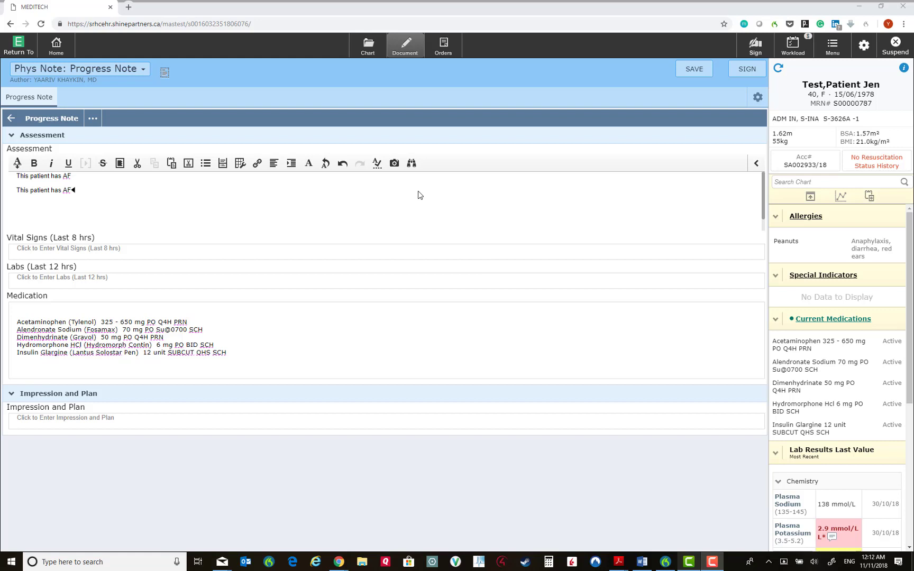
{"action": "left_click", "coordinate": [395, 163]}
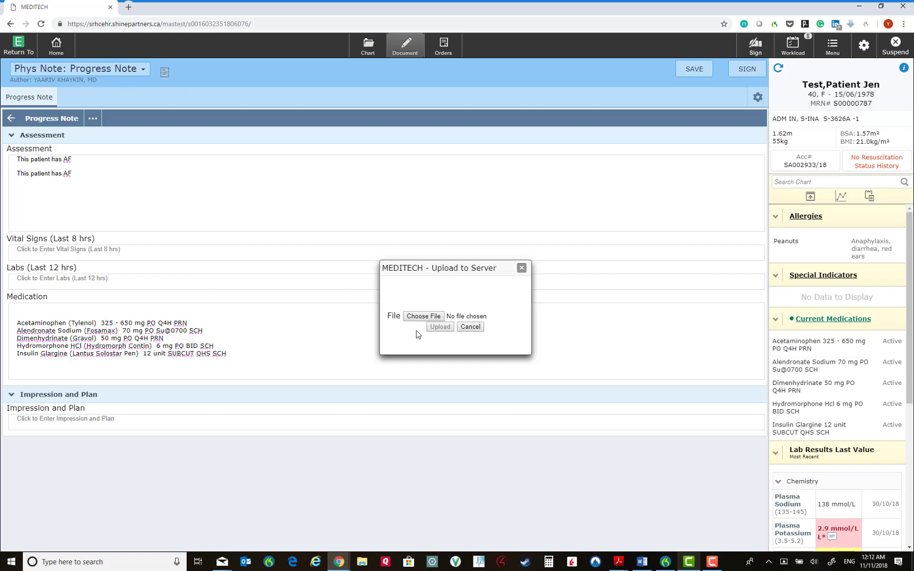
{"action": "left_click", "coordinate": [468, 327]}
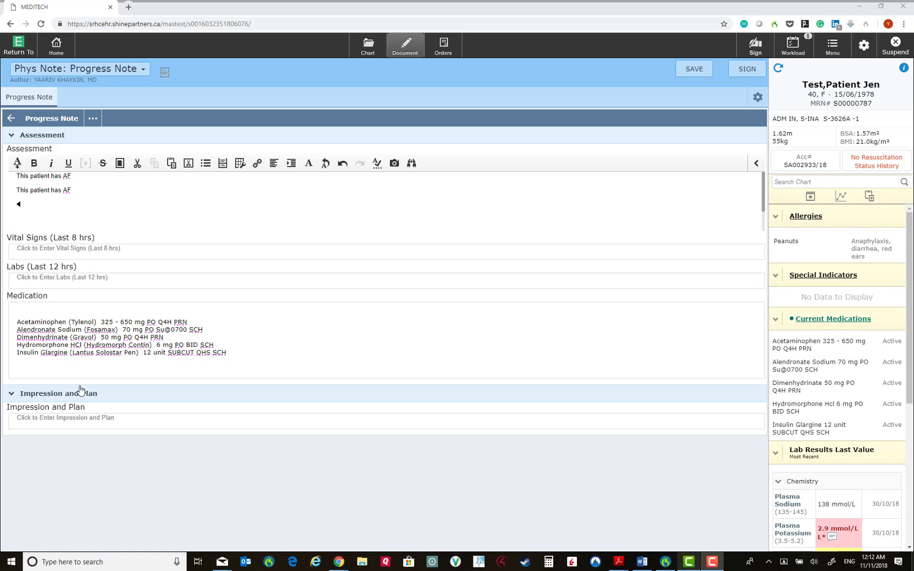
Open Formatted Data from the Assessment insert-text menu
{"action": "left_click", "coordinate": [18, 164]}
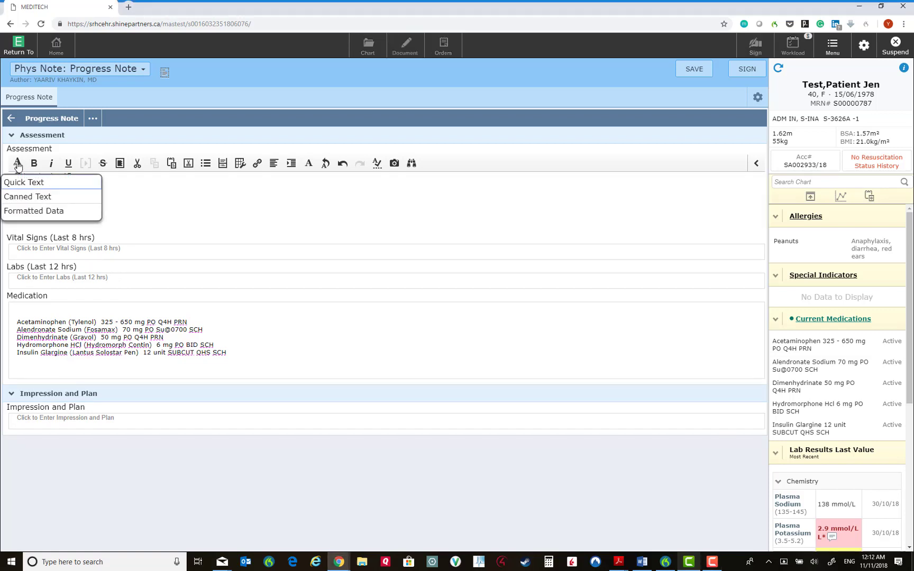
{"action": "left_click", "coordinate": [36, 212]}
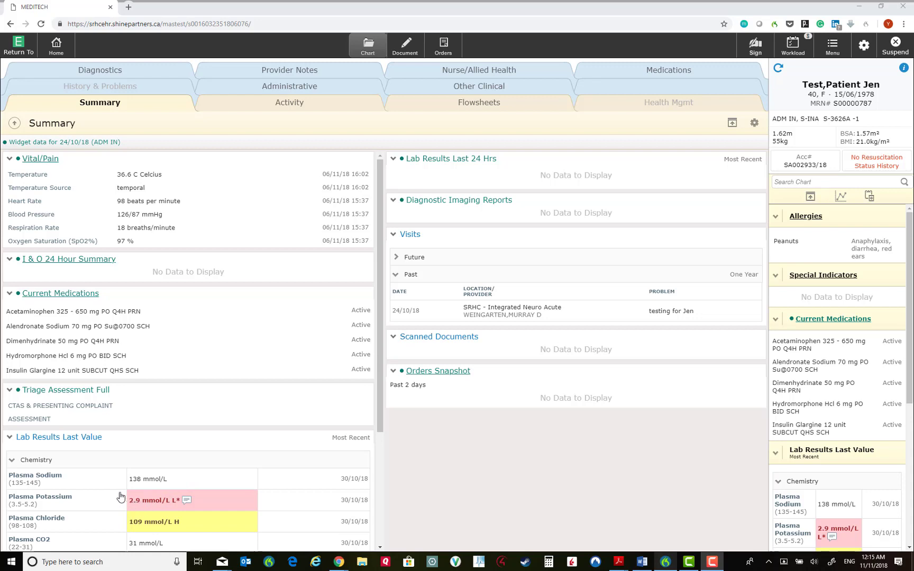
Add Plasma Potassium 2.9 mmol/L and Temperature 36.6 C to saved data
{"action": "left_click", "coordinate": [152, 501]}
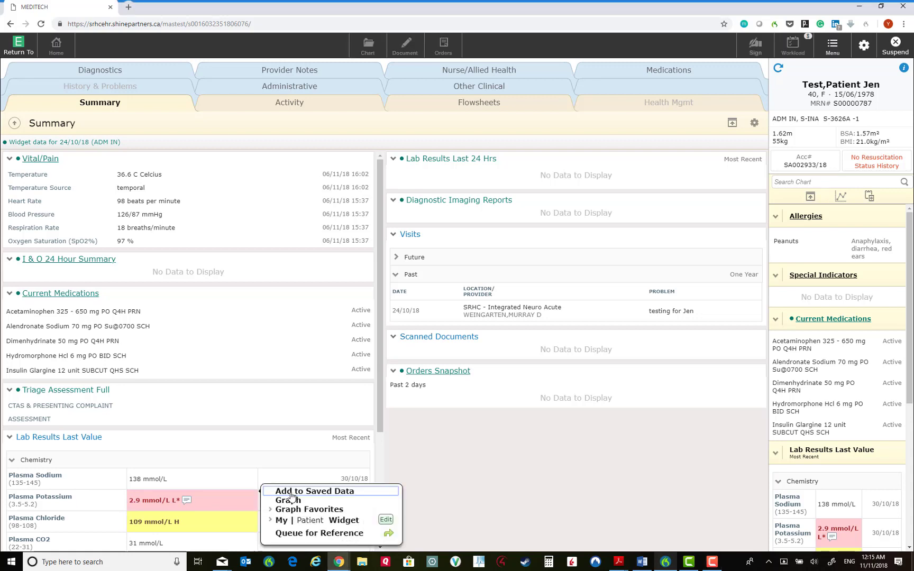
{"action": "left_click", "coordinate": [296, 493]}
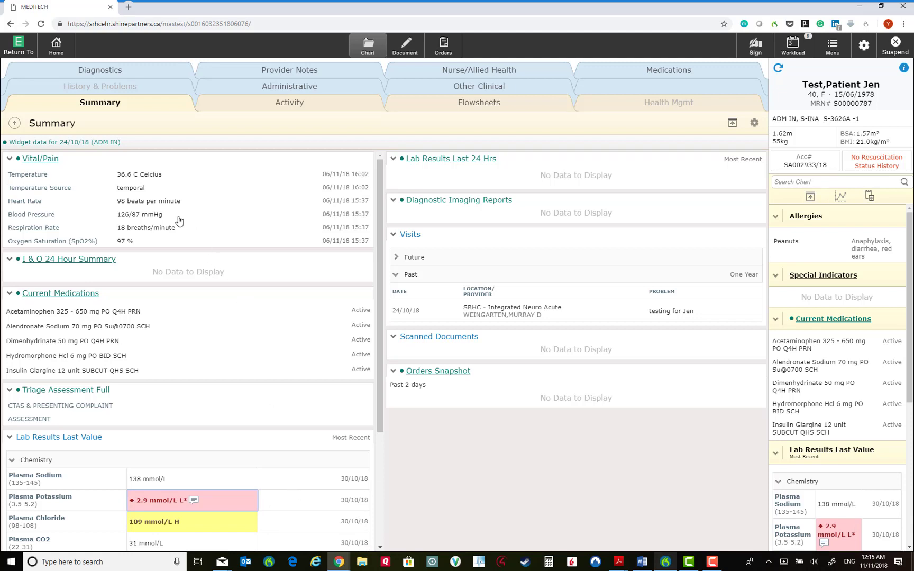
{"action": "left_click", "coordinate": [133, 177]}
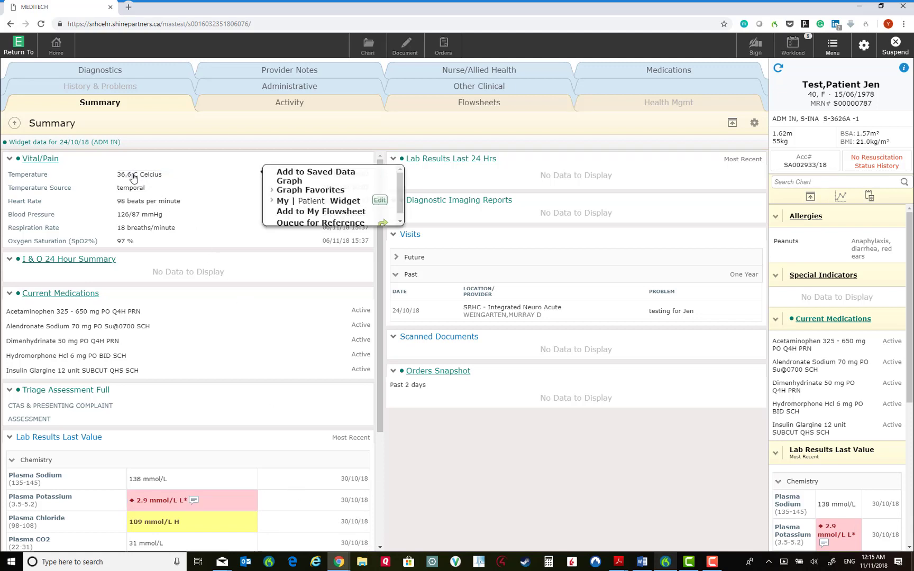
{"action": "left_click", "coordinate": [297, 172]}
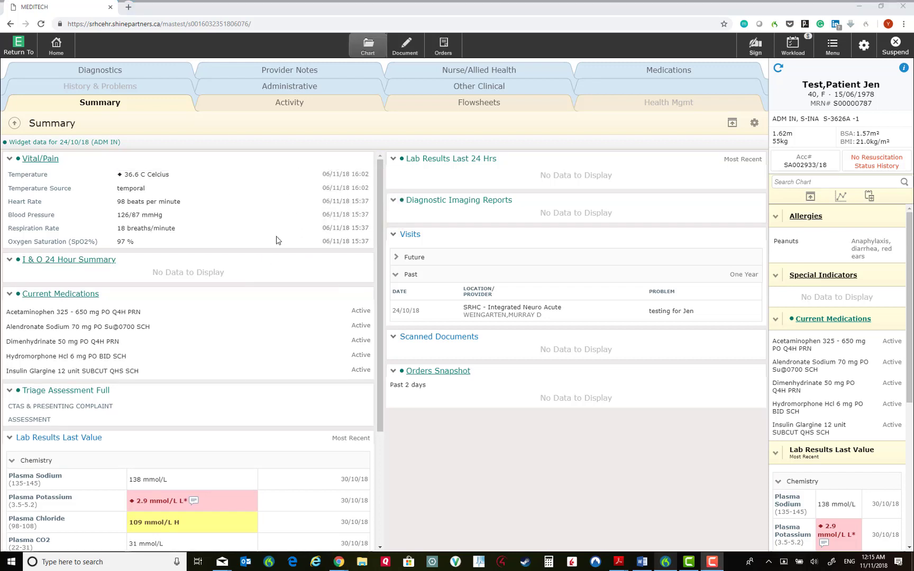
Start a new Operative Report and bring up Saved Data in its Comment field
{"action": "left_click", "coordinate": [405, 48]}
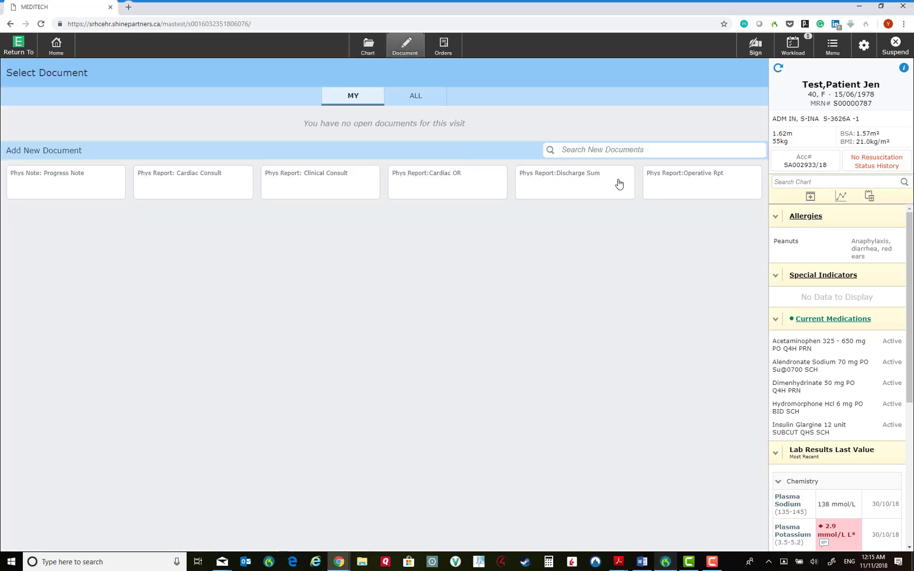
{"action": "left_click", "coordinate": [686, 186]}
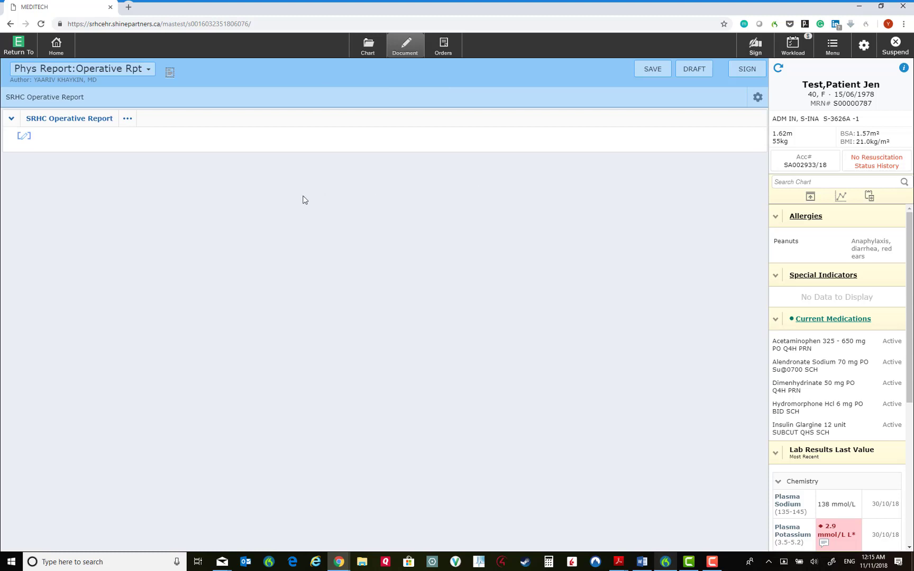
{"action": "left_click", "coordinate": [80, 122]}
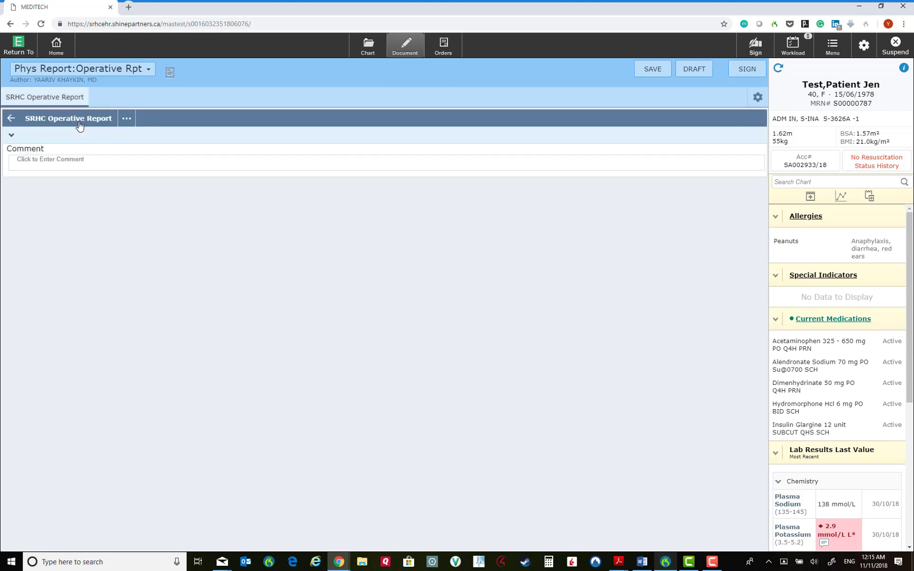
{"action": "left_click", "coordinate": [86, 165]}
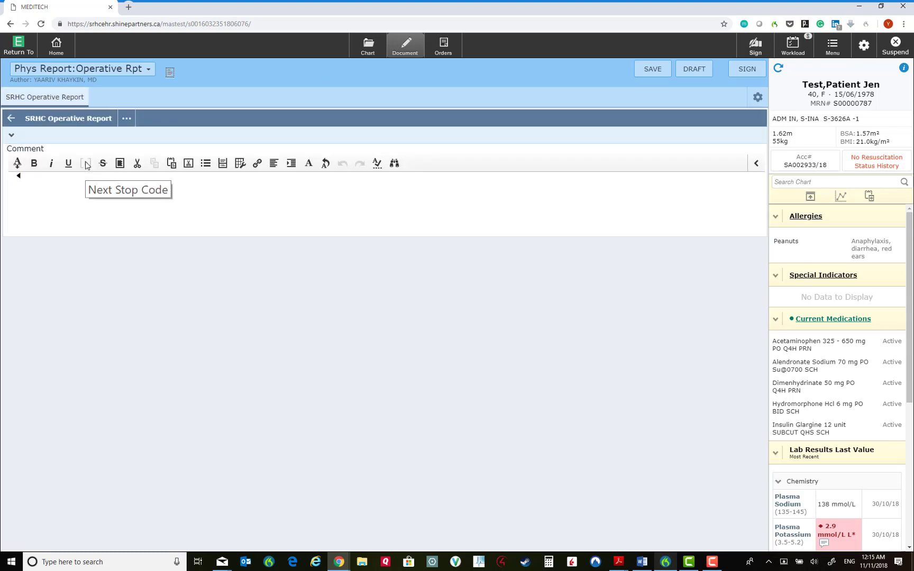
{"action": "left_click", "coordinate": [17, 165]}
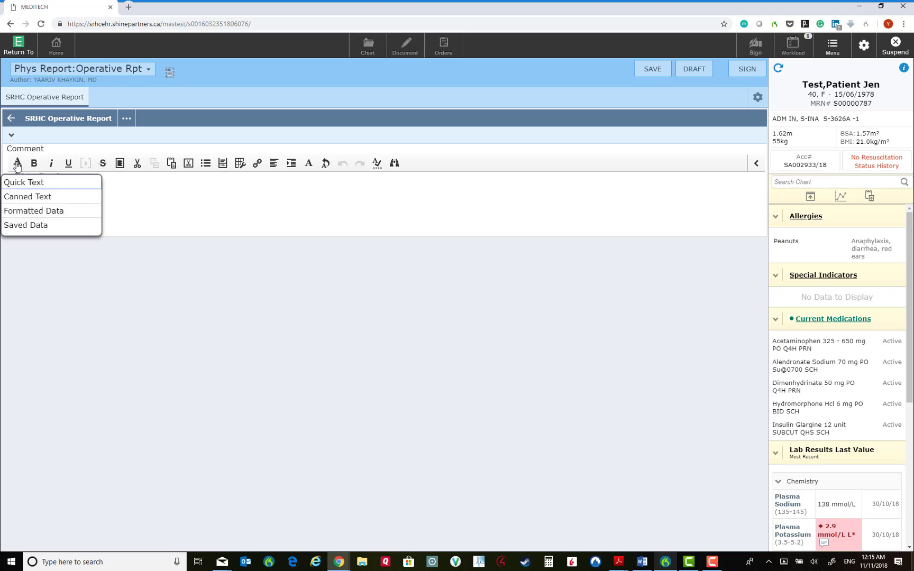
{"action": "left_click", "coordinate": [28, 226]}
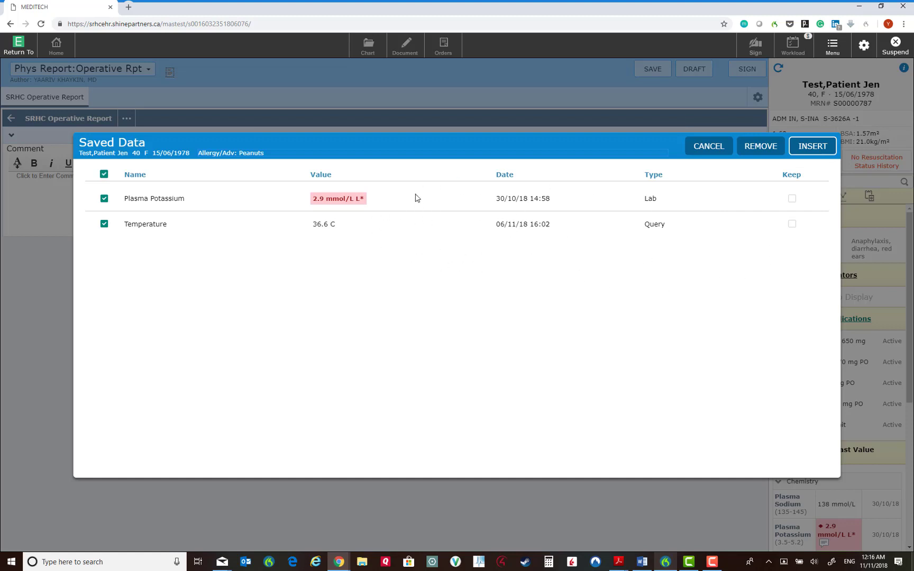
Keep the Plasma Potassium and Temperature entries and insert them into the report comment
{"action": "left_click", "coordinate": [791, 199]}
{"action": "left_click", "coordinate": [792, 225]}
{"action": "left_click", "coordinate": [813, 148]}
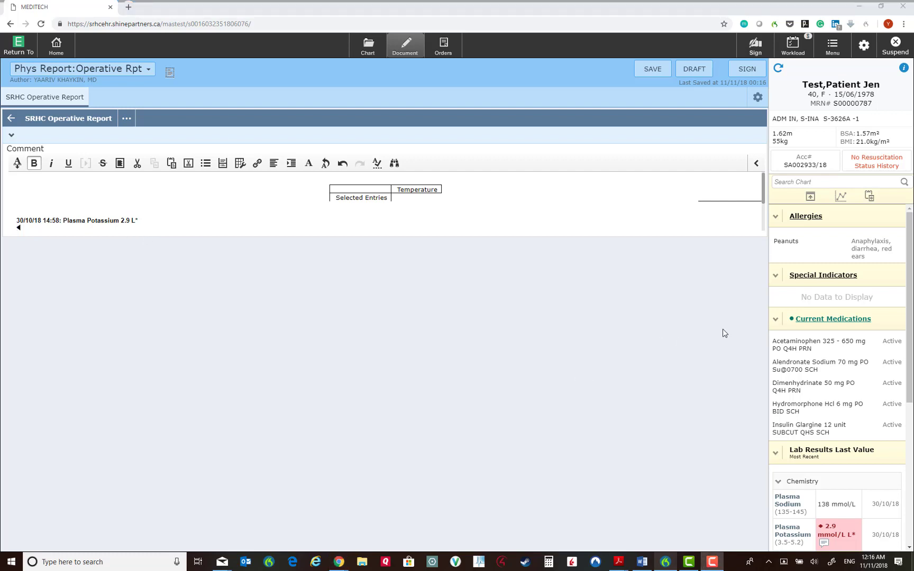
{"action": "left_click", "coordinate": [869, 198]}
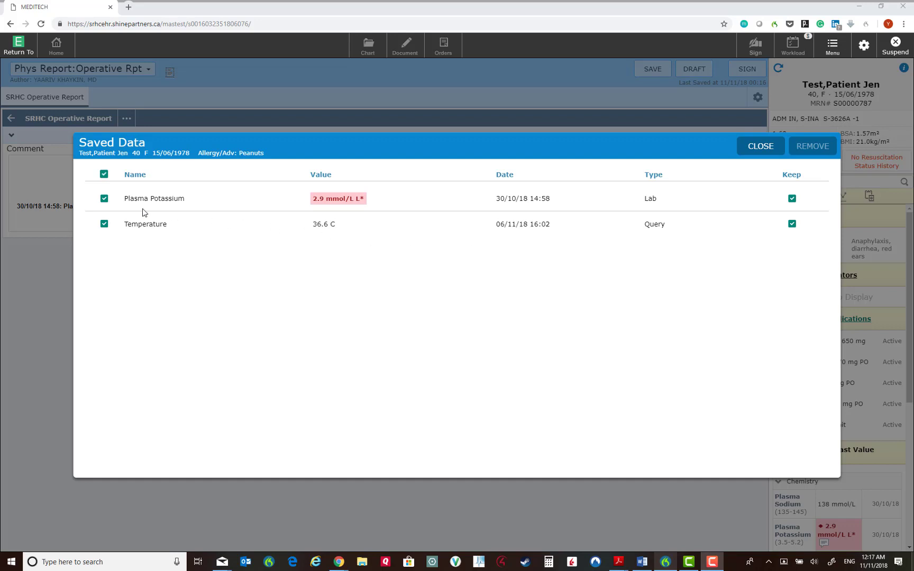
{"action": "left_click", "coordinate": [104, 199]}
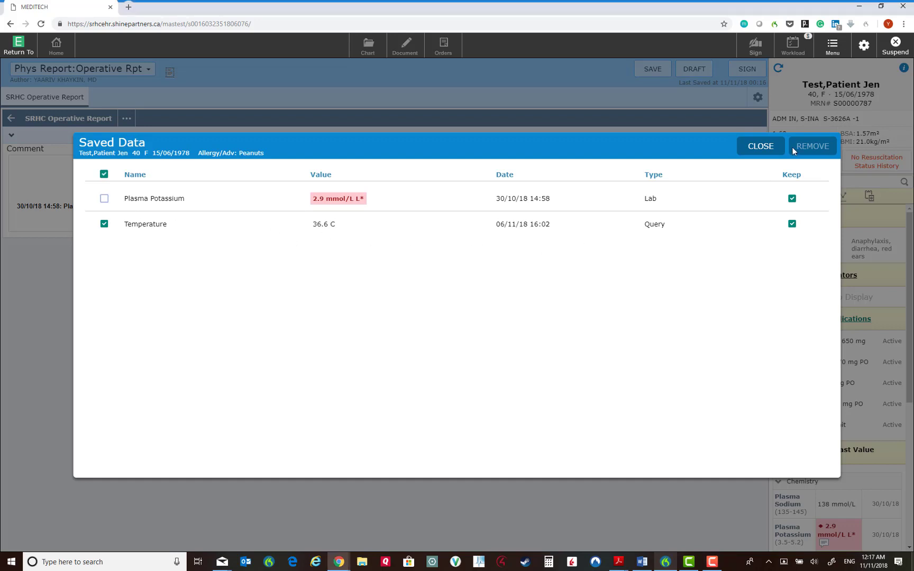
{"action": "left_click", "coordinate": [768, 149]}
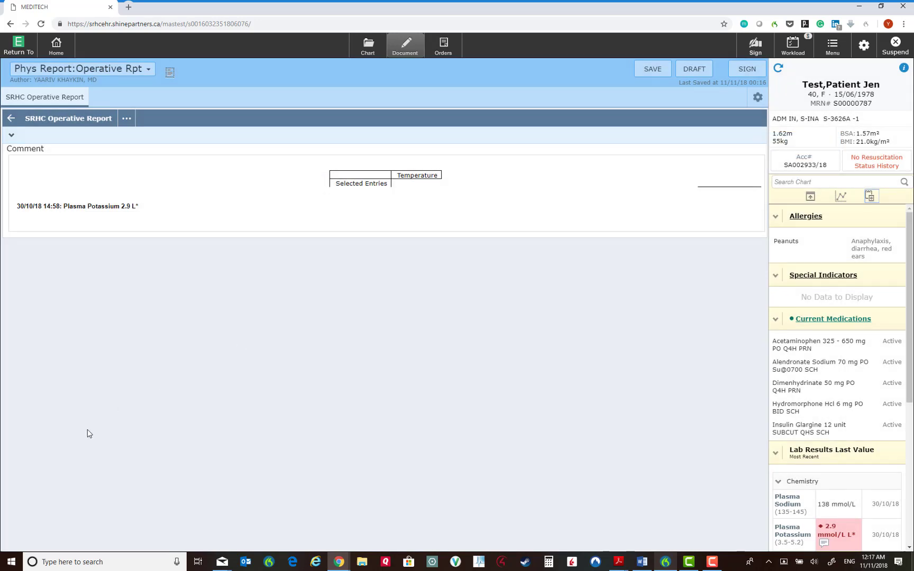
Press F10 to clear the inserted Temperature table and Potassium line from the comment
{"action": "key", "text": "F10"}
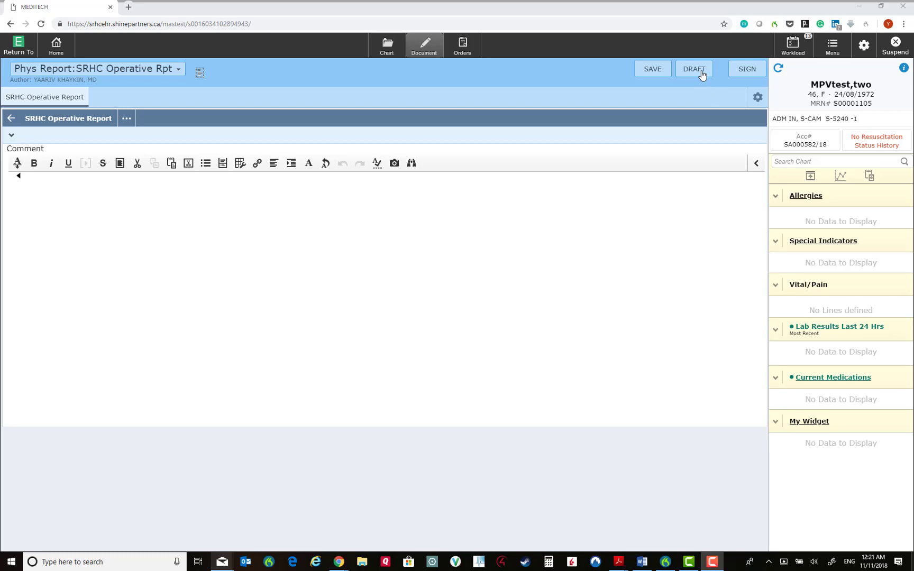
Save the SRHC Operative Rpt as a draft, reopen it and return to its Comment field
{"action": "left_click", "coordinate": [702, 75]}
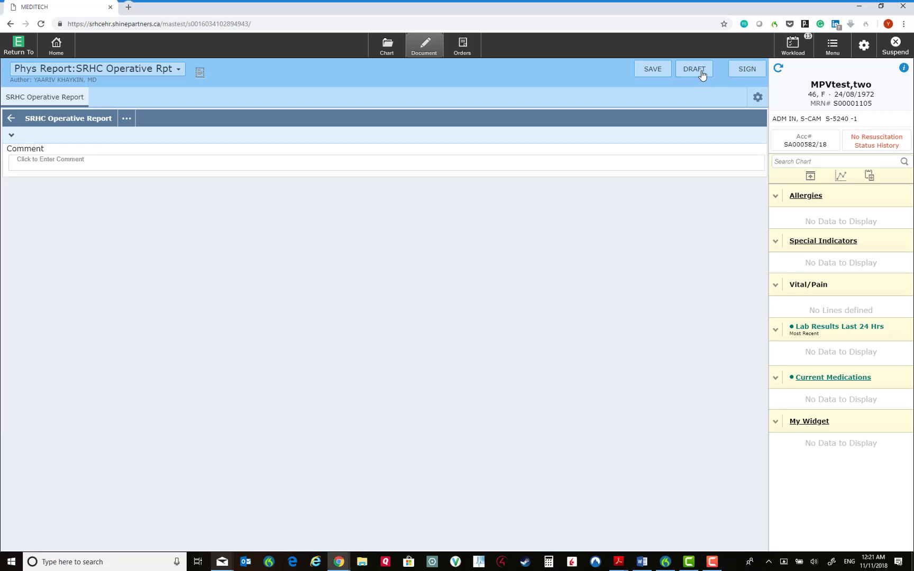
{"action": "left_click", "coordinate": [68, 147]}
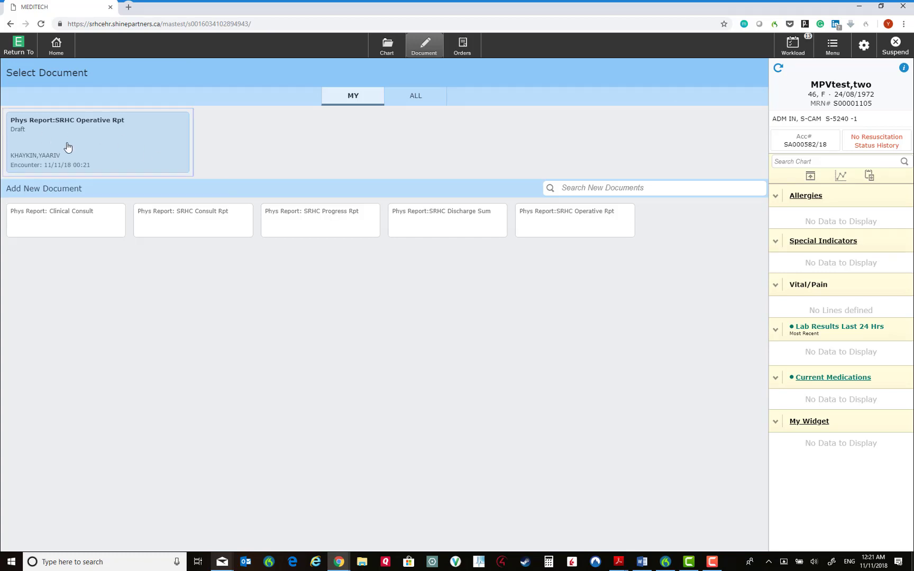
{"action": "left_click", "coordinate": [77, 123]}
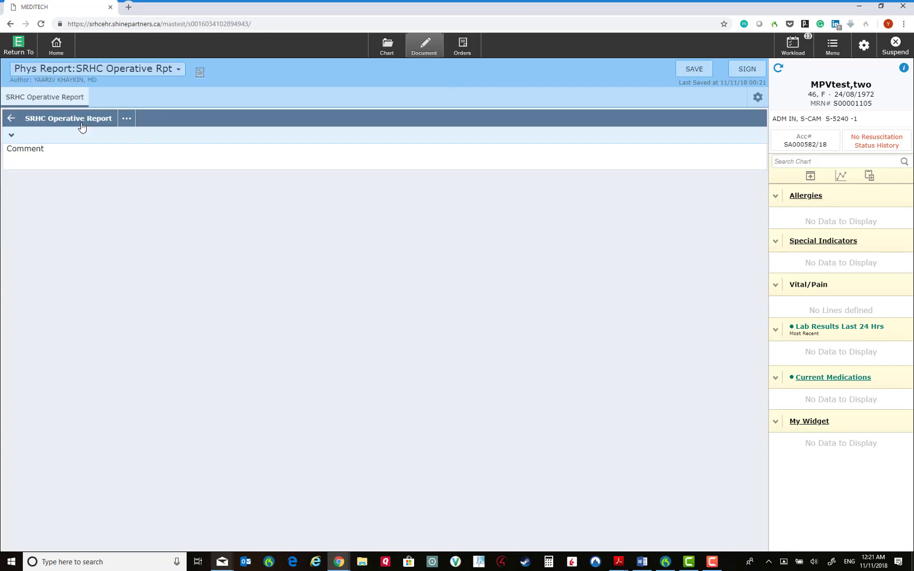
{"action": "left_click", "coordinate": [88, 164]}
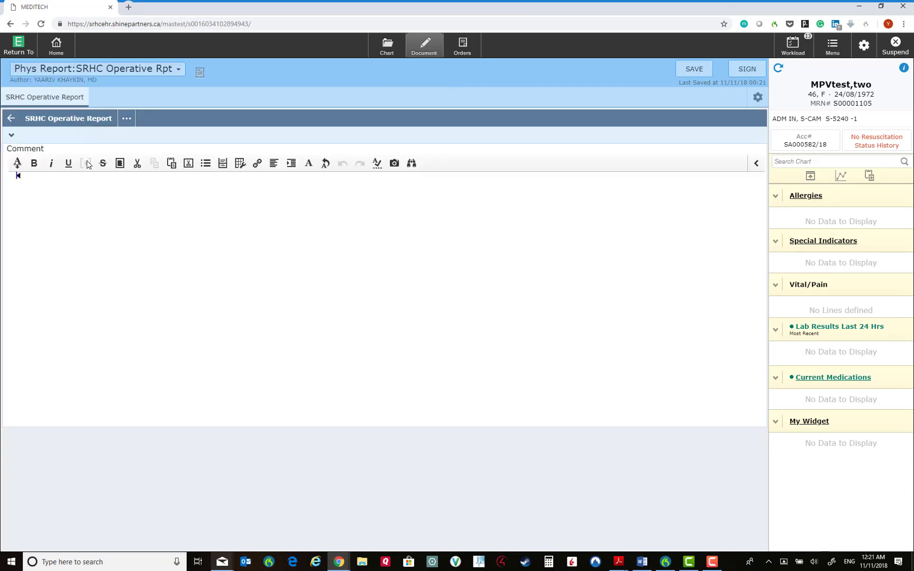
Save the draft SRHC Operative Rpt, then reopen it to the SRHC Operative Report section
{"action": "left_click", "coordinate": [701, 72]}
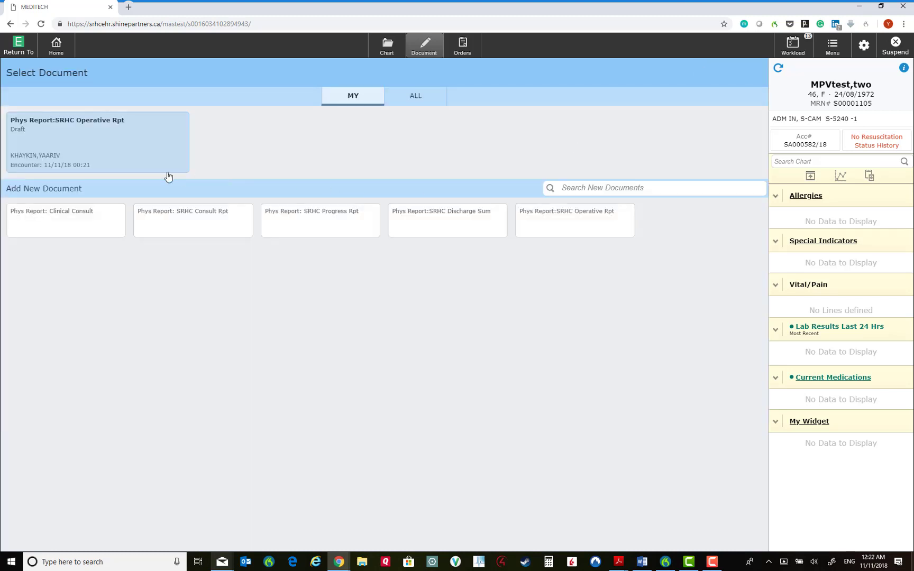
{"action": "left_click", "coordinate": [92, 151]}
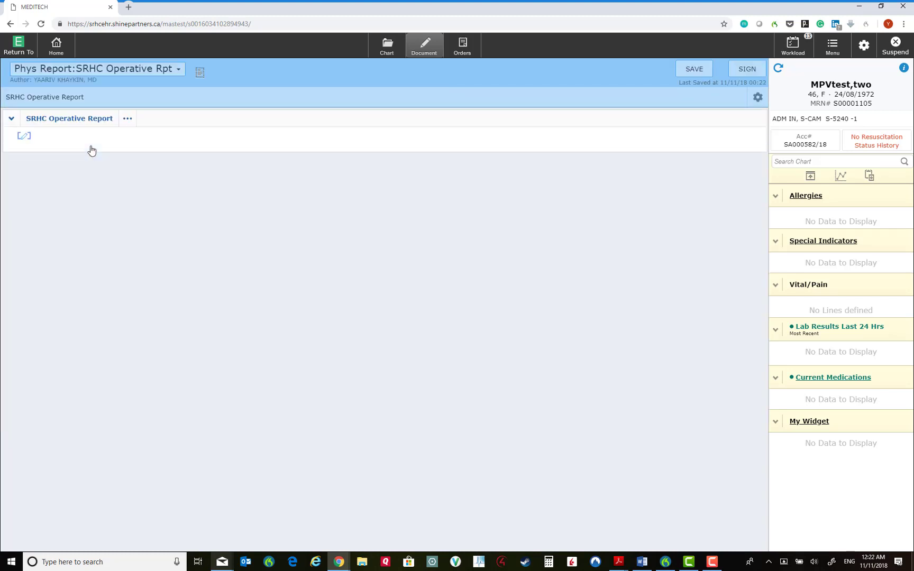
{"action": "left_click", "coordinate": [57, 118]}
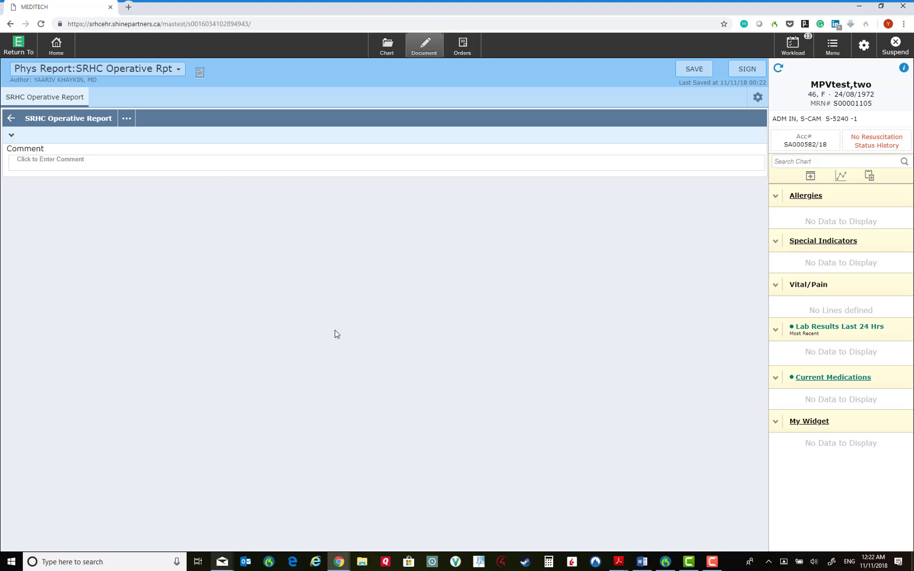
Bring up the report's gear menu listing Cancel Document, Create New Typical and Add Content
{"action": "key", "text": "F10"}
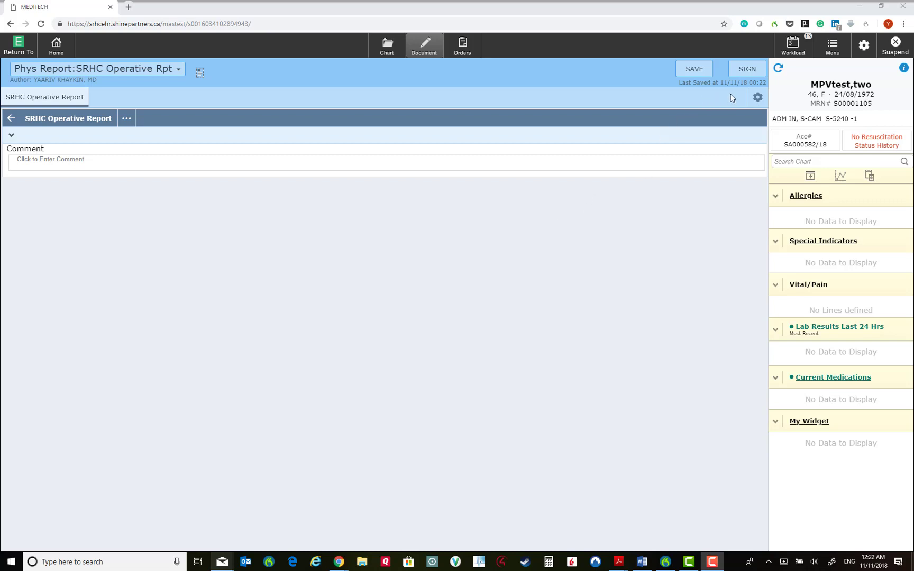
{"action": "left_click", "coordinate": [758, 100]}
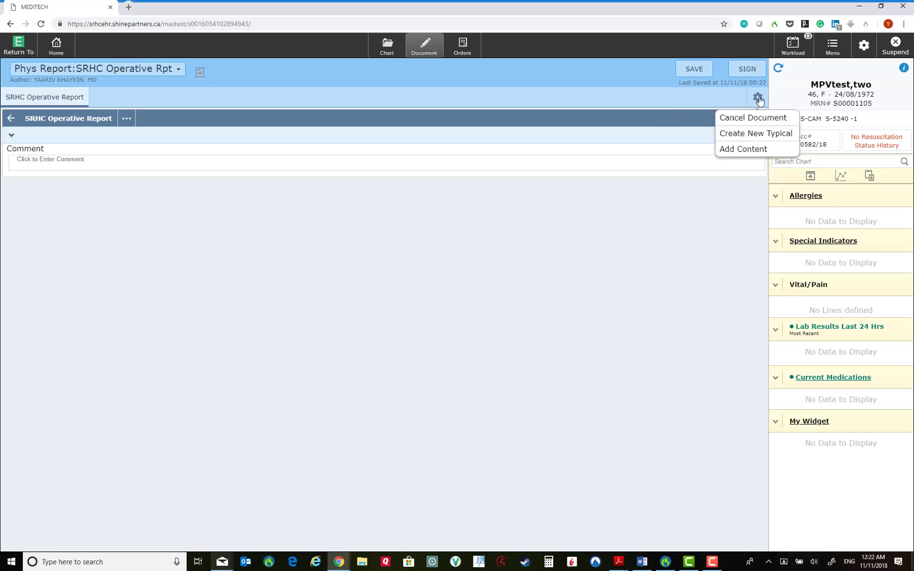